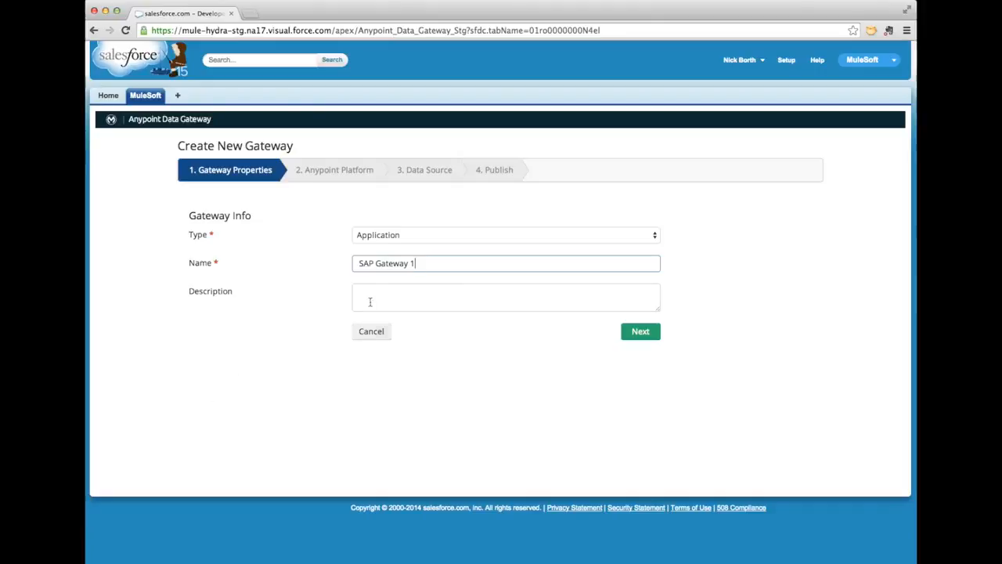
Describe the gateway as 'For Sales Orders' and enter the CloudHub and Anypoint usernames
text(For Sales Orders)
click(639, 334)
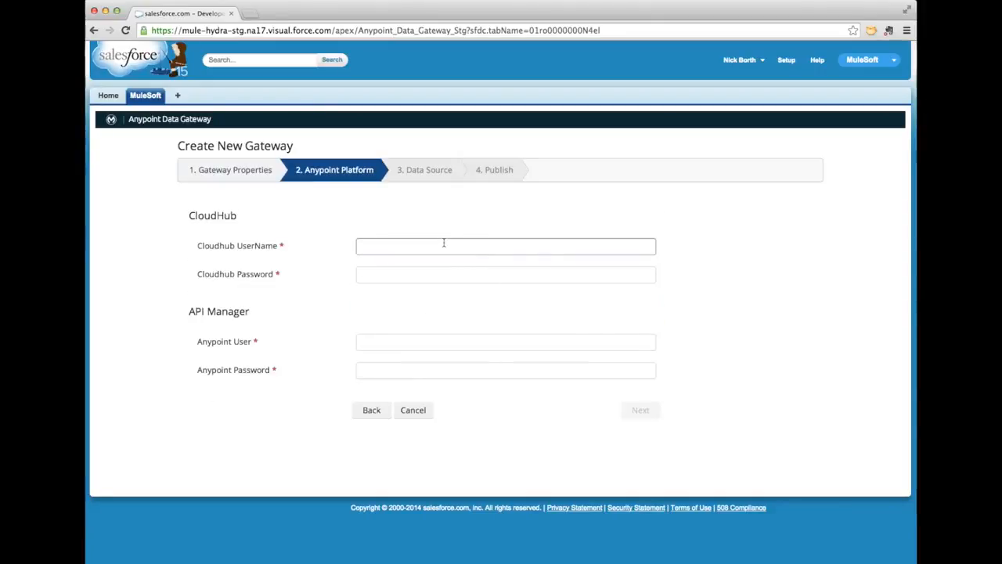
text(datase)
click(452, 342)
text(data)
Paste the CloudHub and Anypoint passwords and submit the credentials for validation
key(super+Tab)
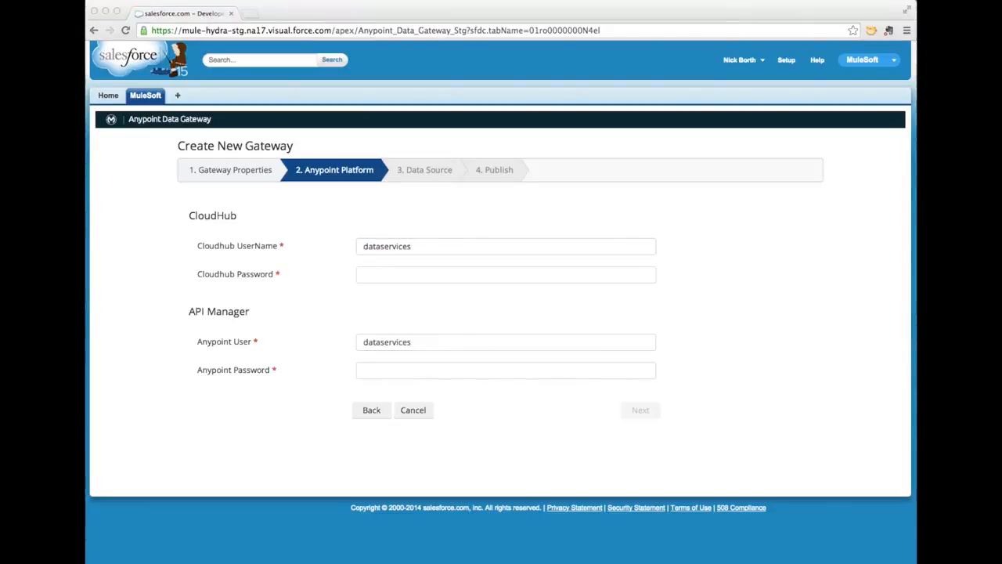
key(super+Tab)
click(403, 275)
key(super+v)
click(415, 369)
key(super+v)
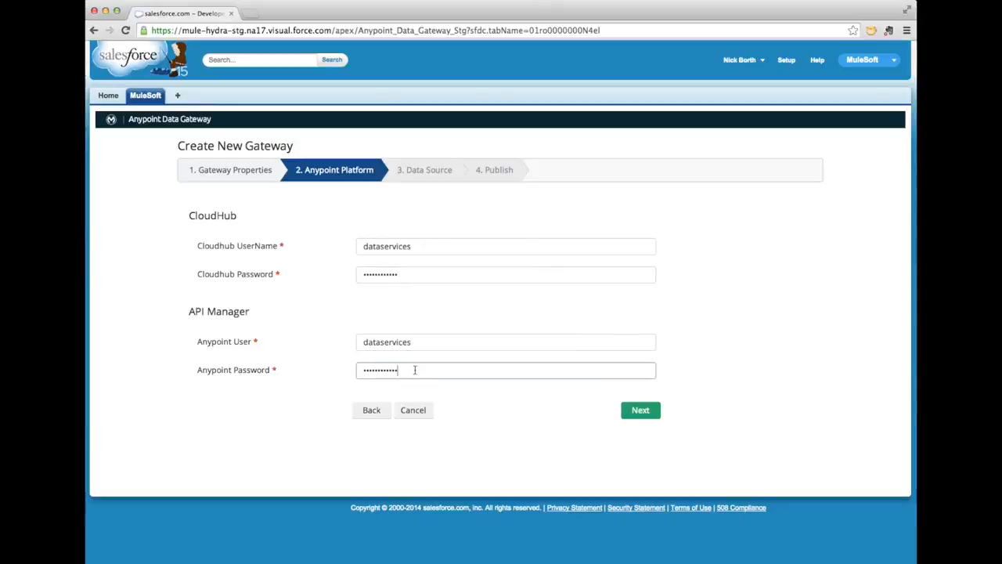
click(632, 411)
Enter SAP host 123.238.245.8, the SAP user, client 800, language EN and system number 14
click(562, 300)
click(557, 279)
text(123.2)
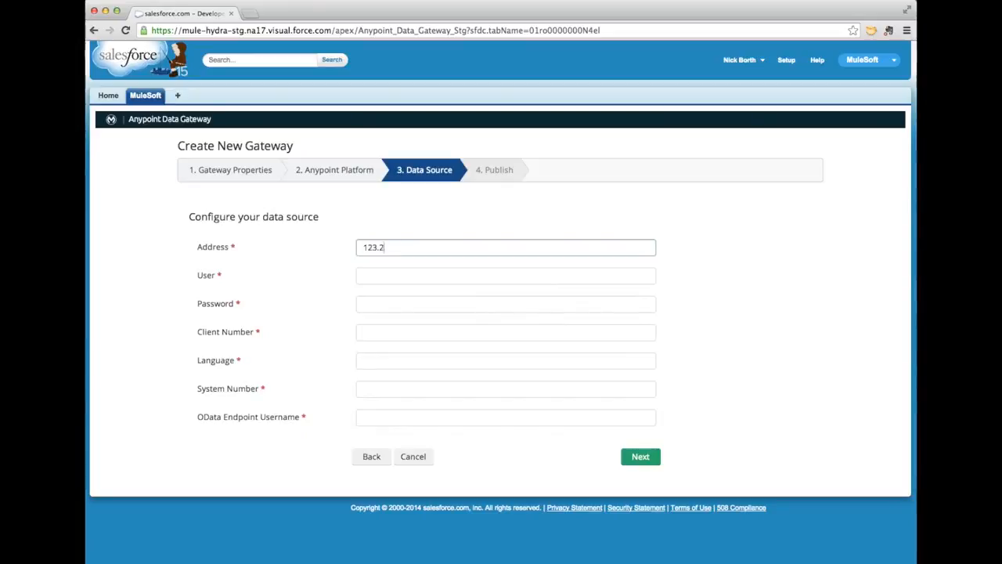
text(38.245.8)
click(527, 277)
text(ECC1430)
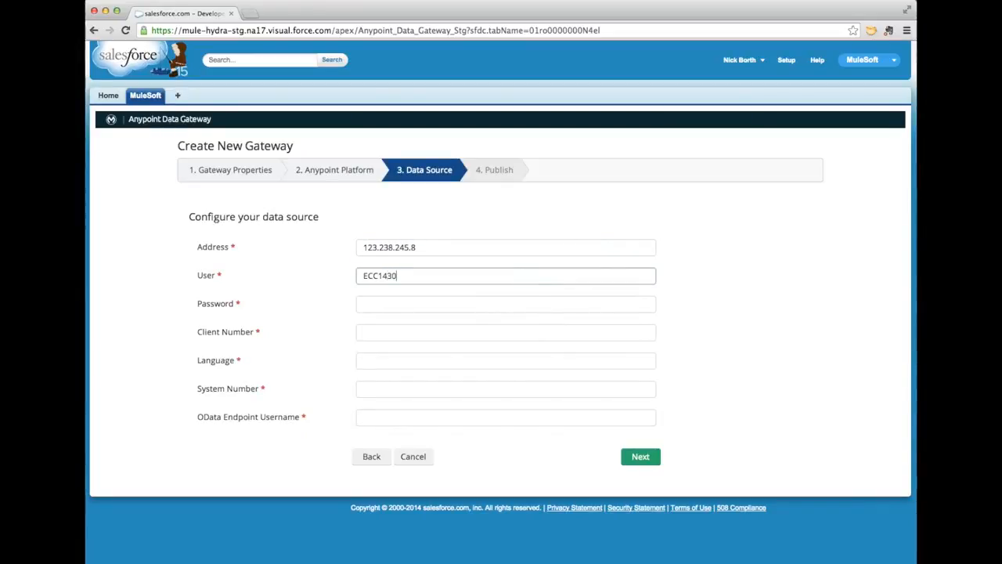
key(Tab)
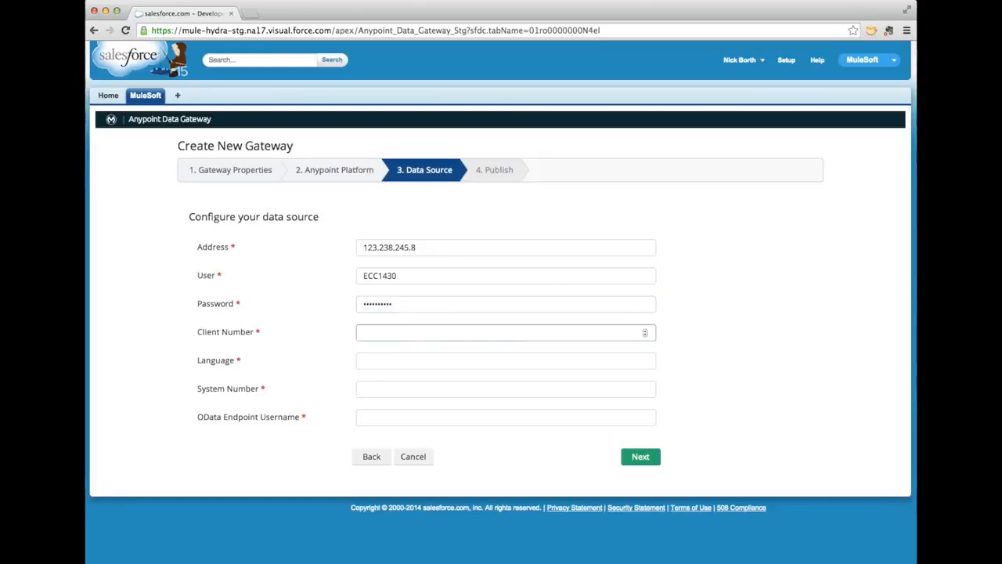
text(800)
key(Tab)
text(EN)
key(Tab)
text(14)
Fill in the OData endpoint username and password and advance to the Publish step
key(Tab)
text(admin)
scroll(506, 294, down, 1)
click(393, 412)
text(•••••)
scroll(398, 381, up, 1)
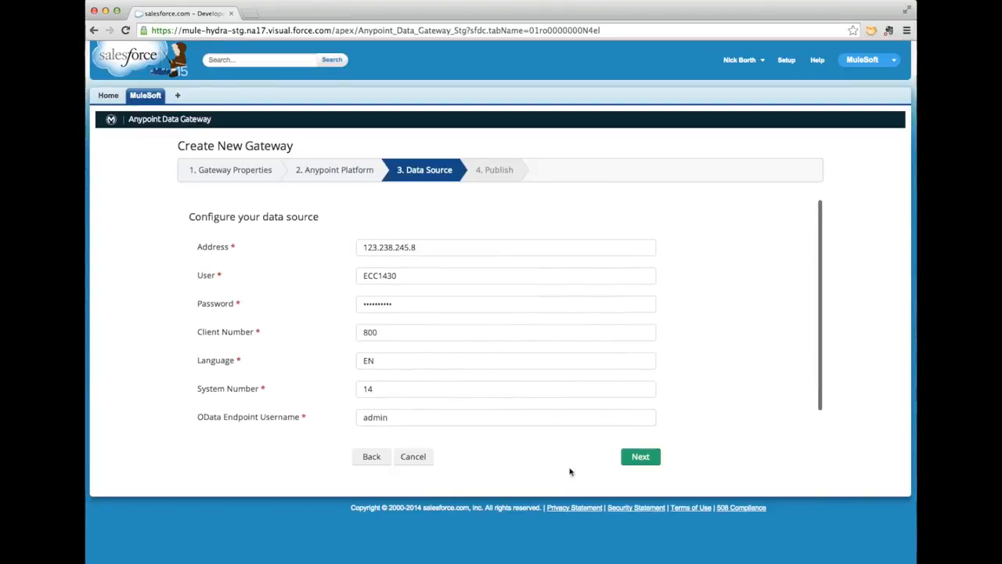
click(642, 461)
Publish SAP Gateway 1 and start an external object on table VBAP named 'Sales Order Lines'
click(465, 301)
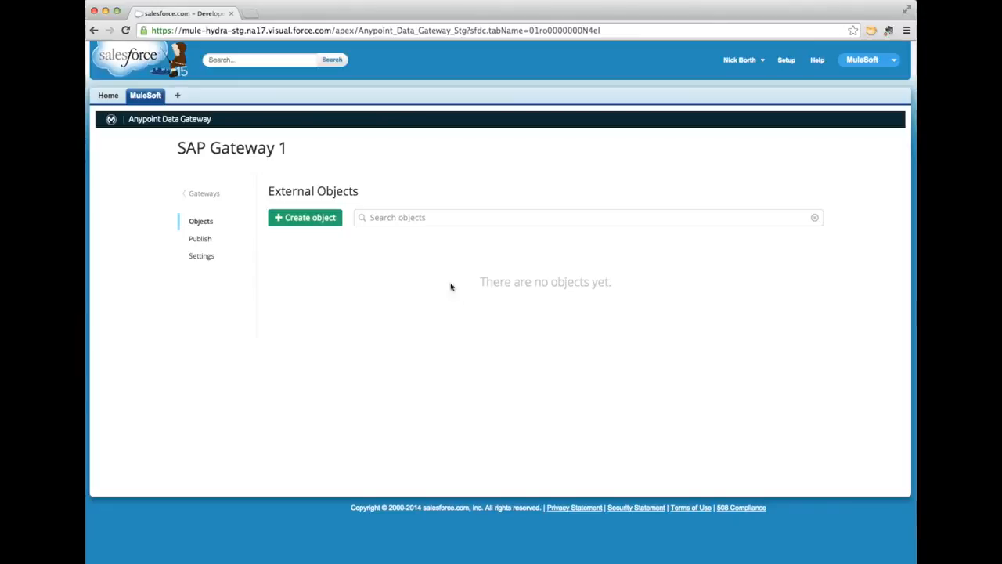
click(321, 219)
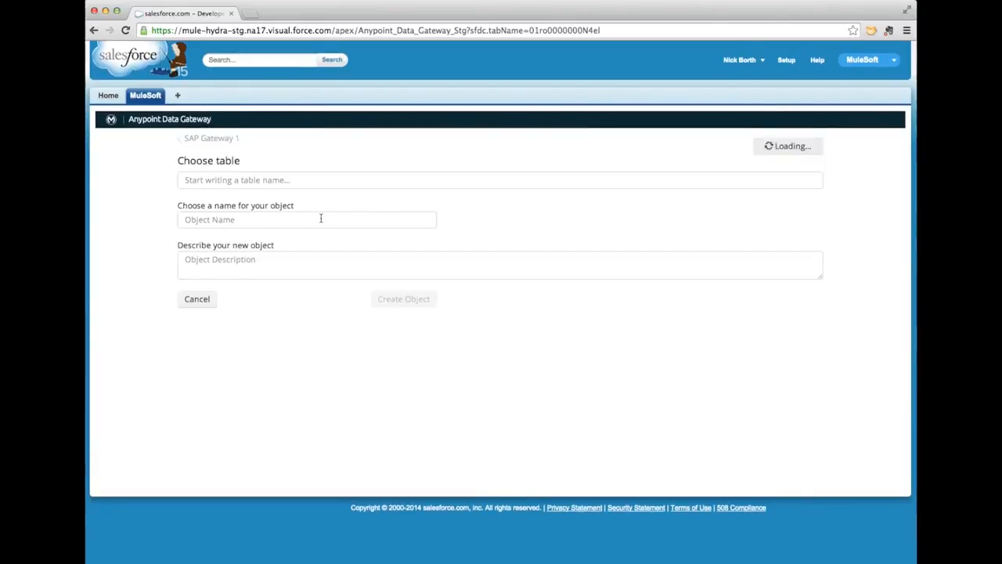
click(318, 181)
text(VBAP)
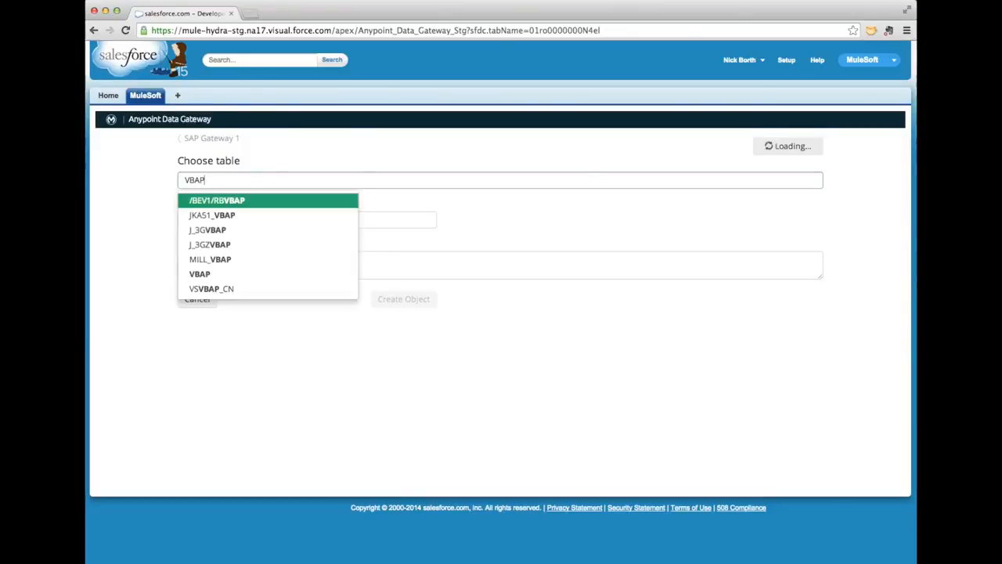
click(285, 275)
click(281, 223)
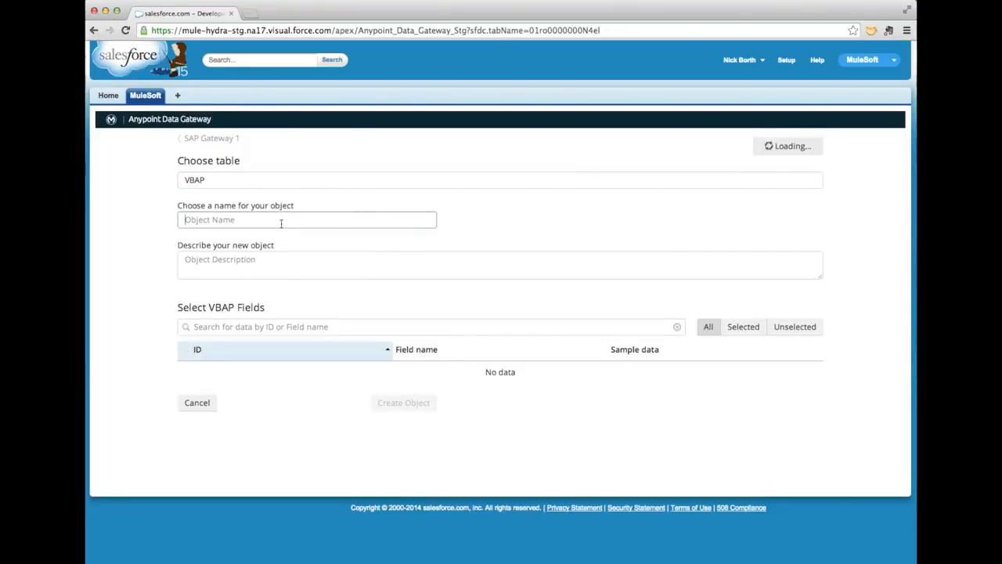
text(S)
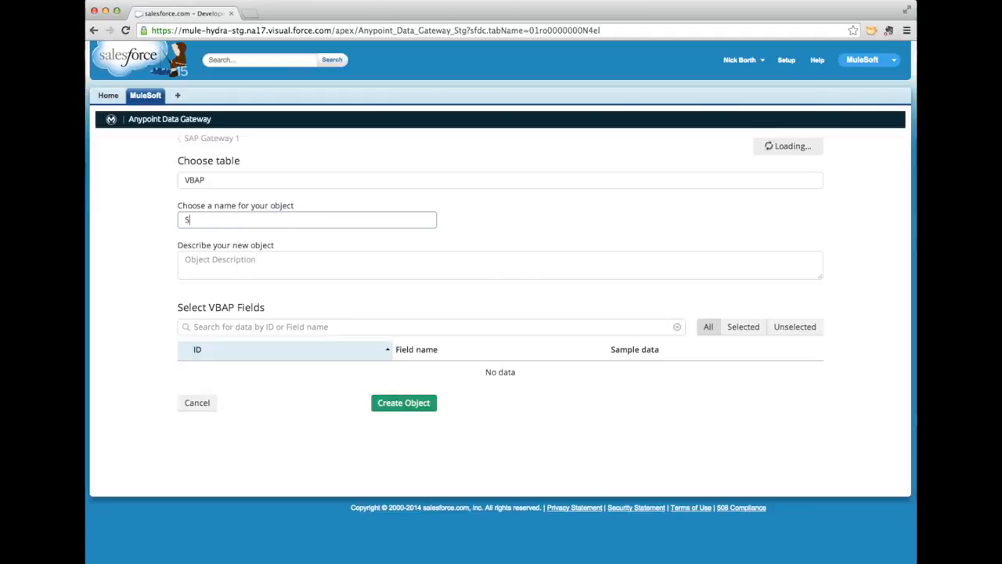
text(ales Order Lines)
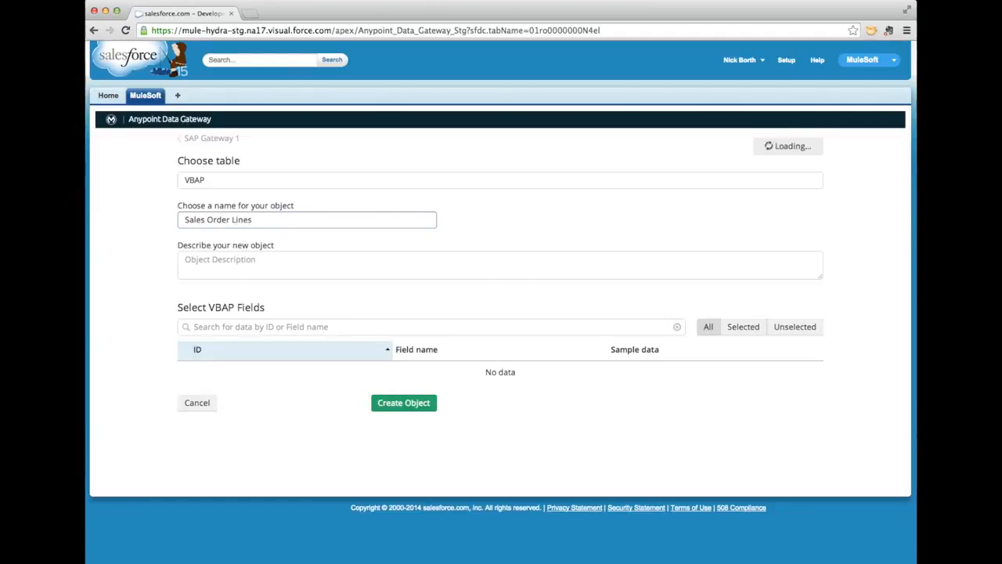
Tick the ARKTX description, ARSPOS item number and CMPRE credit price fields in the VBAP list
click(269, 267)
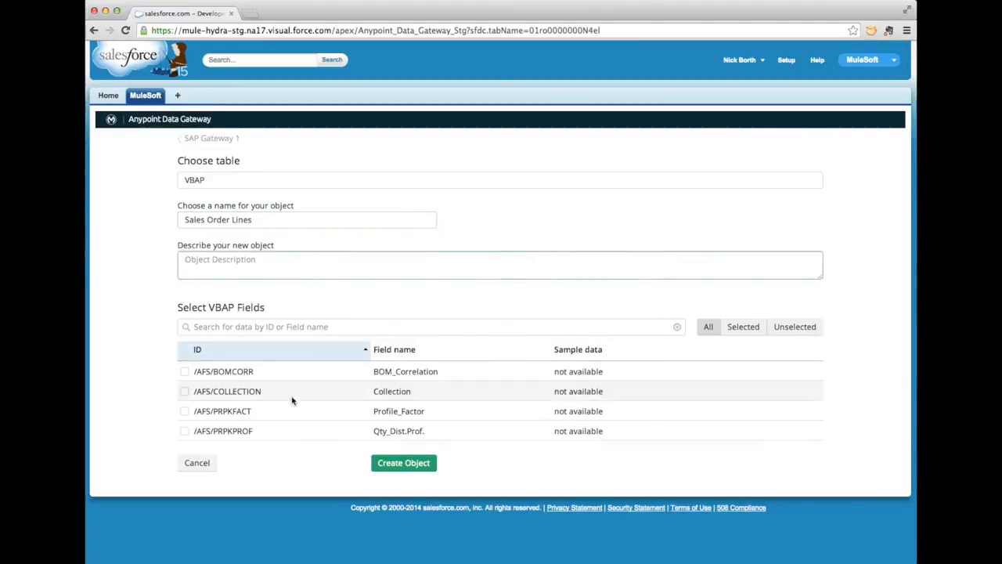
scroll(291, 395, down, 10)
scroll(291, 392, down, 5)
scroll(292, 392, down, 8)
scroll(291, 391, down, 3)
click(185, 384)
click(185, 403)
scroll(184, 405, down, 1)
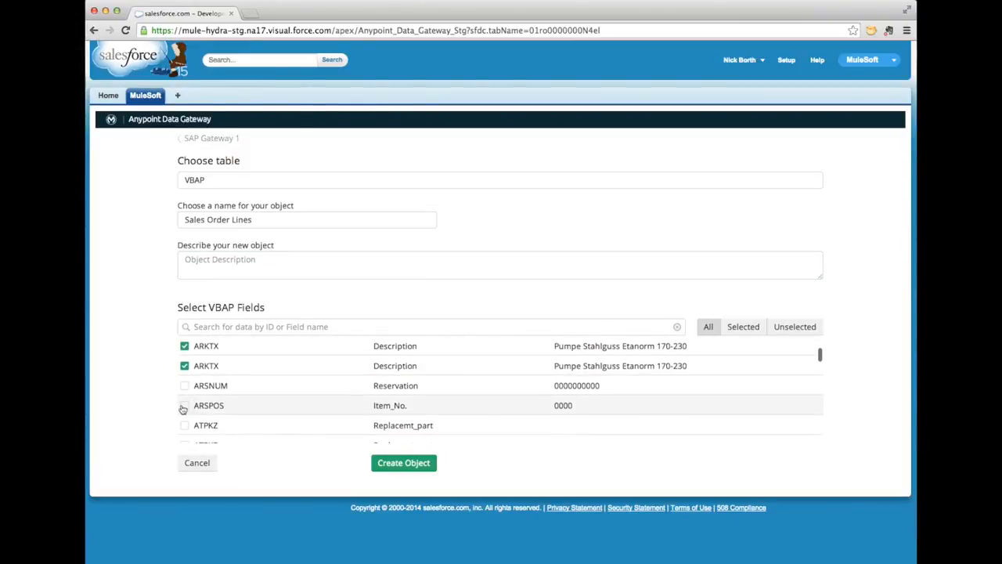
click(184, 406)
scroll(182, 409, down, 5)
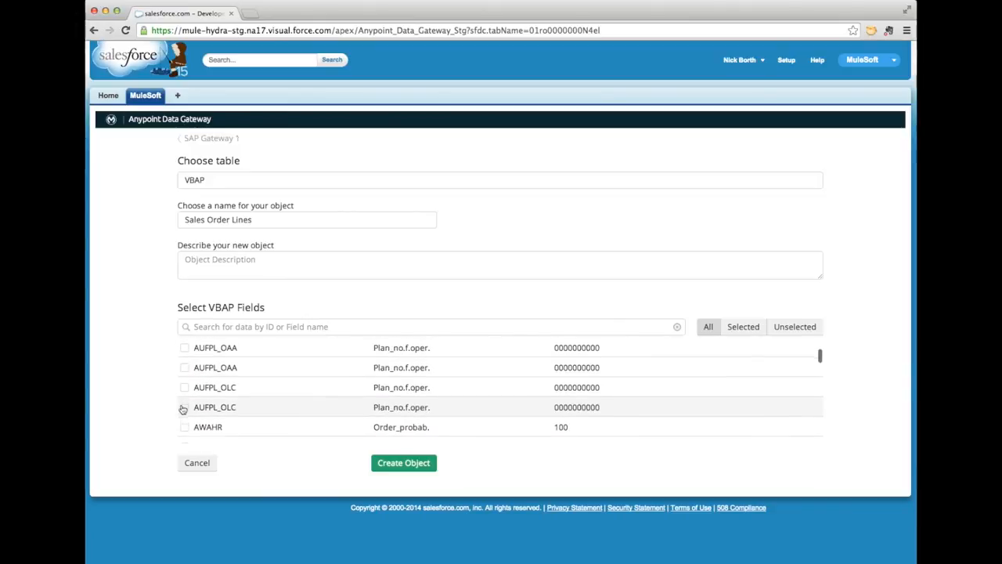
scroll(181, 399, down, 2)
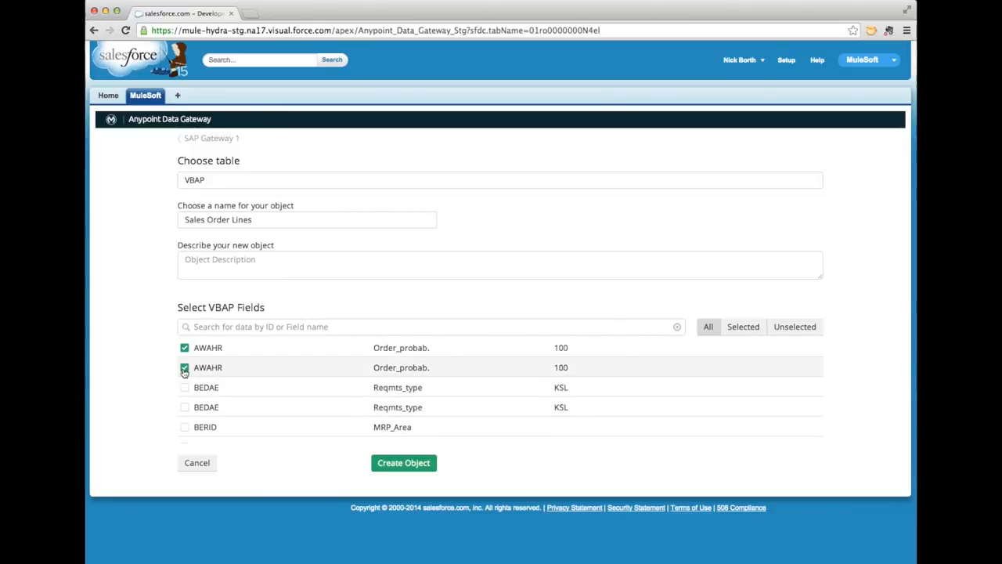
scroll(184, 371, down, 5)
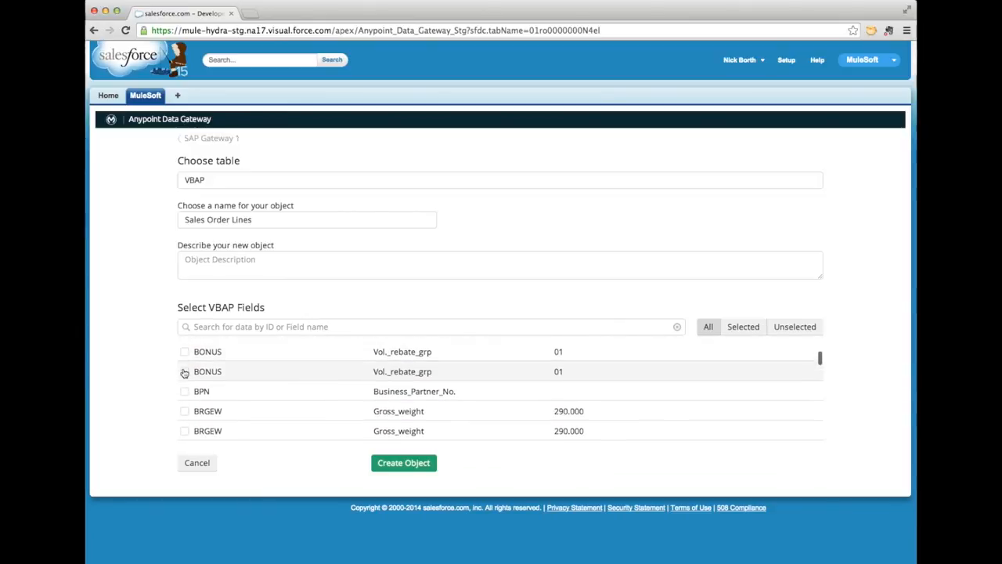
scroll(186, 387, down, 10)
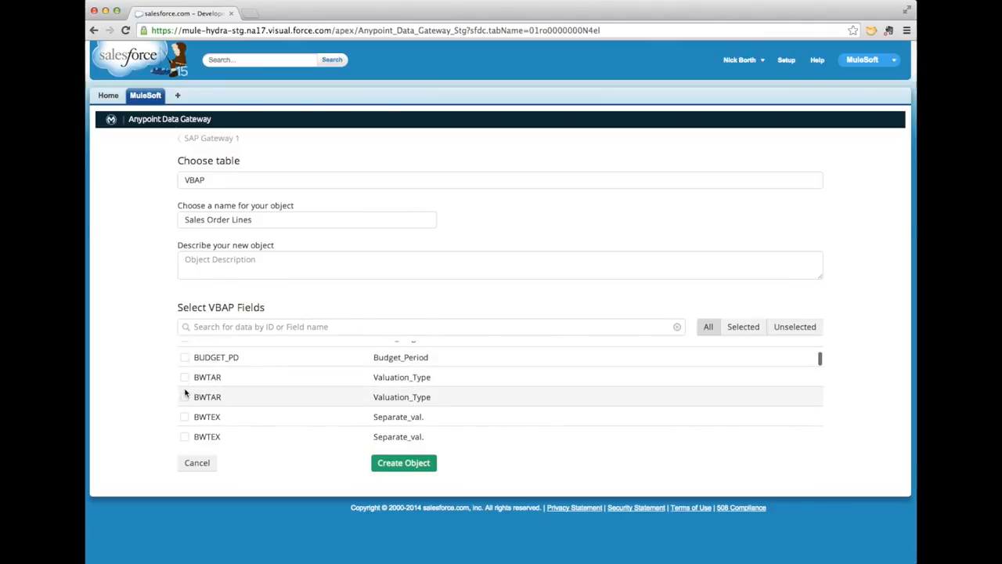
scroll(186, 393, down, 5)
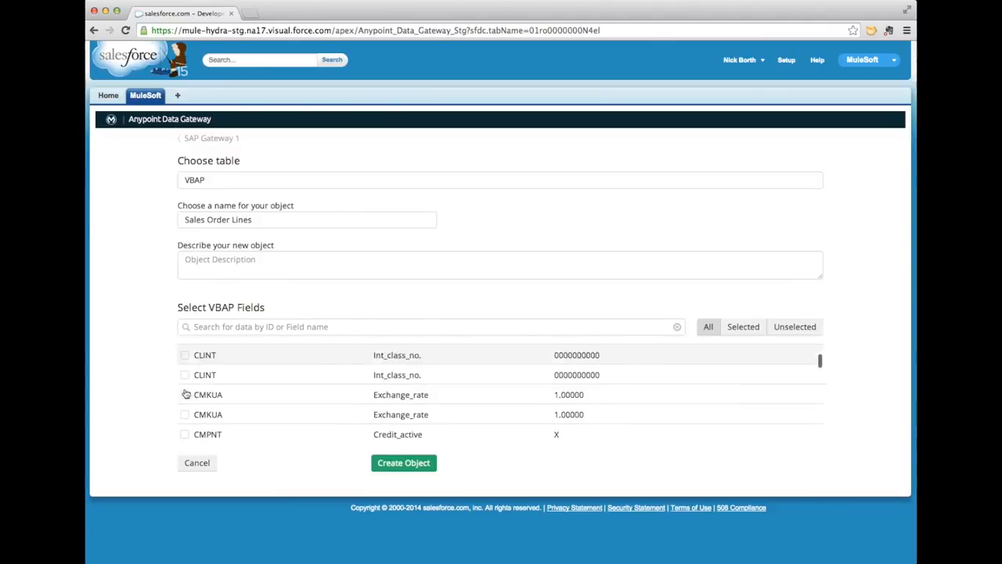
scroll(186, 393, down, 3)
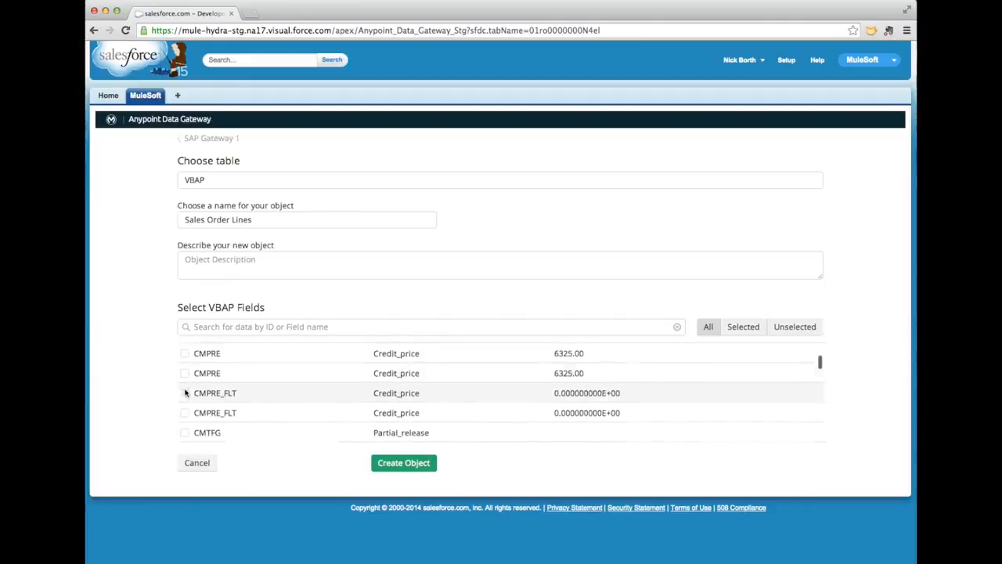
scroll(186, 376, up, 1)
click(186, 353)
scroll(185, 353, down, 3)
scroll(185, 353, down, 6)
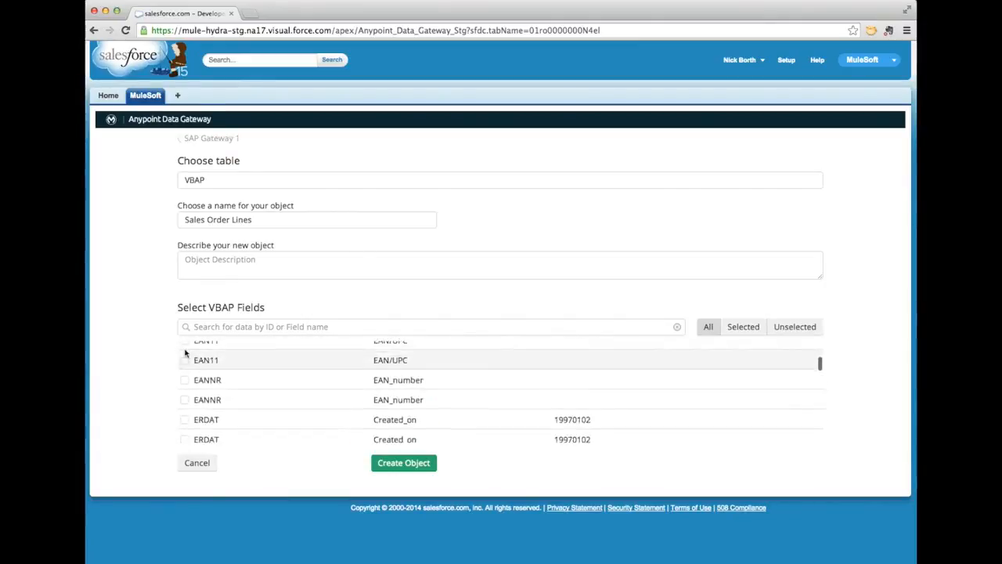
Filter the VBAP fields by 'Price', then by 'Item', and review the matches
click(224, 328)
text(Price)
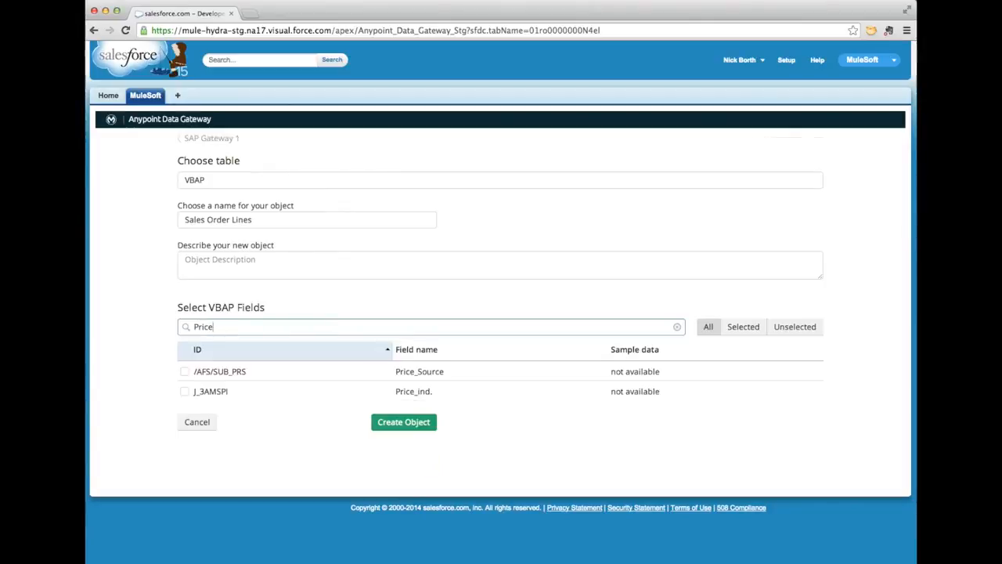
key(BackSpace)
key(BackSpace)
key(BackSpace)
key(BackSpace)
key(BackSpace)
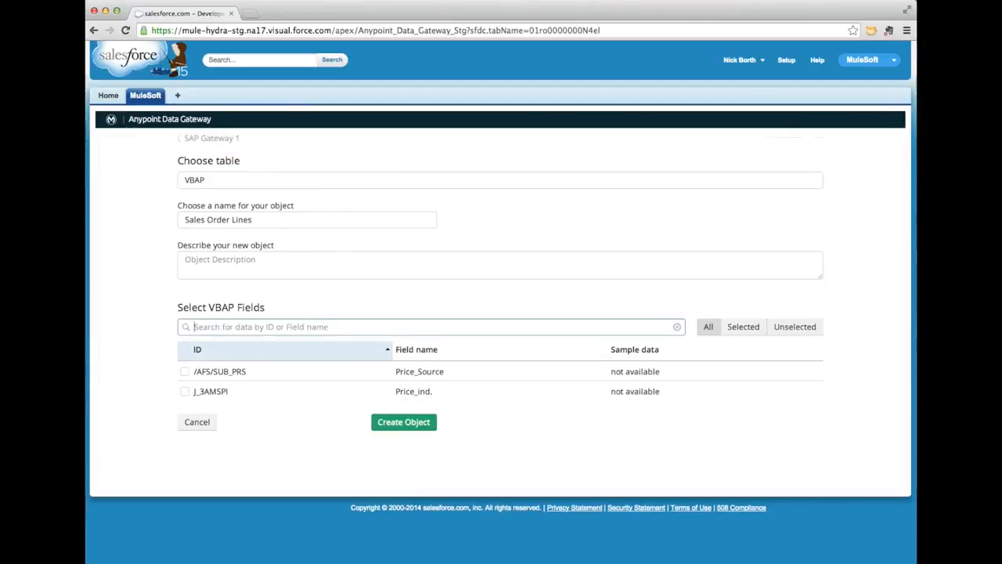
text(Item)
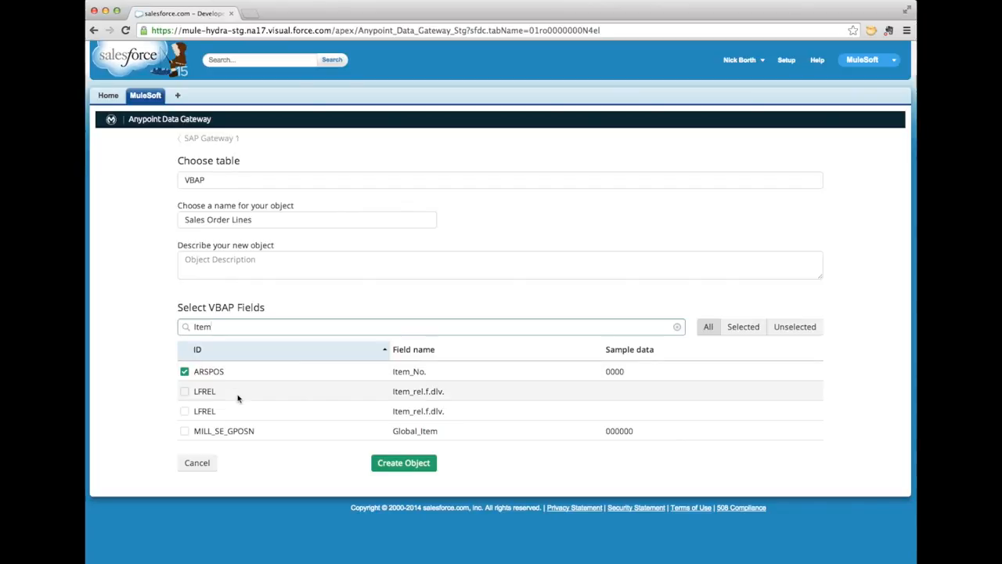
scroll(238, 399, down, 1)
scroll(238, 399, down, 5)
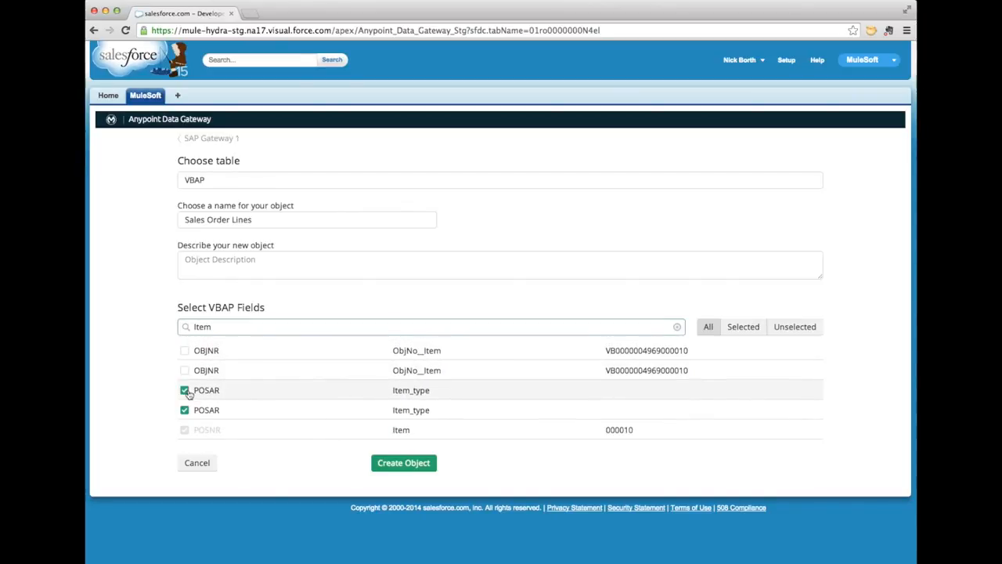
scroll(194, 398, down, 4)
scroll(188, 395, down, 8)
scroll(185, 390, up, 15)
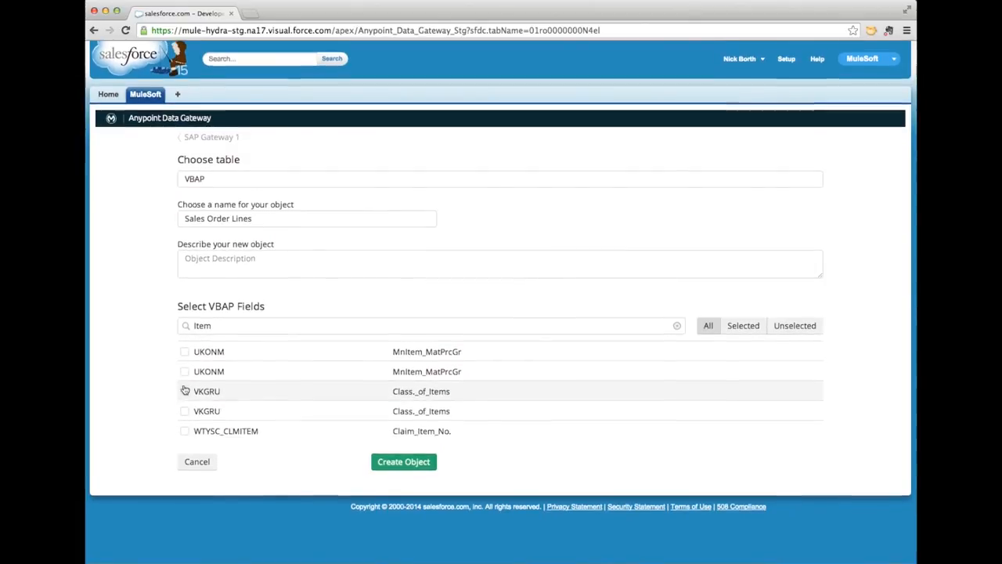
Review the selected fields, create the Sales Order Lines object, and open Setup's External Data Sources
click(752, 329)
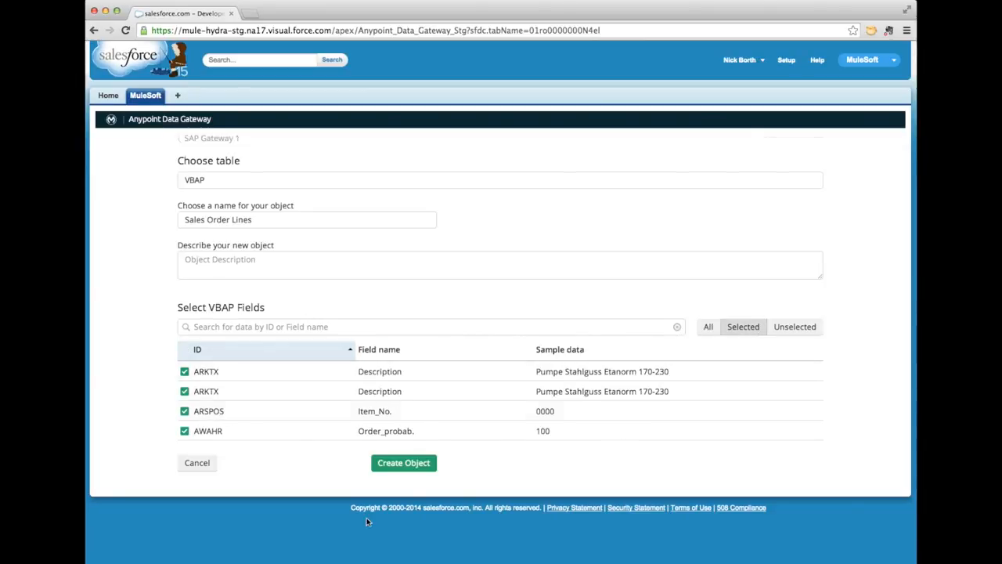
click(401, 464)
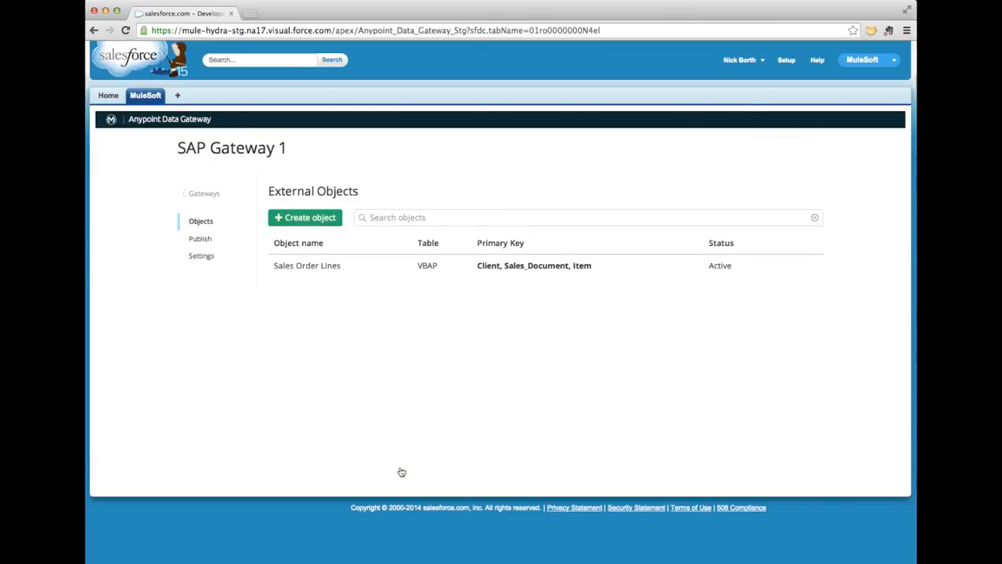
click(786, 59)
scroll(109, 422, down, 2)
click(111, 427)
scroll(117, 454, down, 2)
click(125, 530)
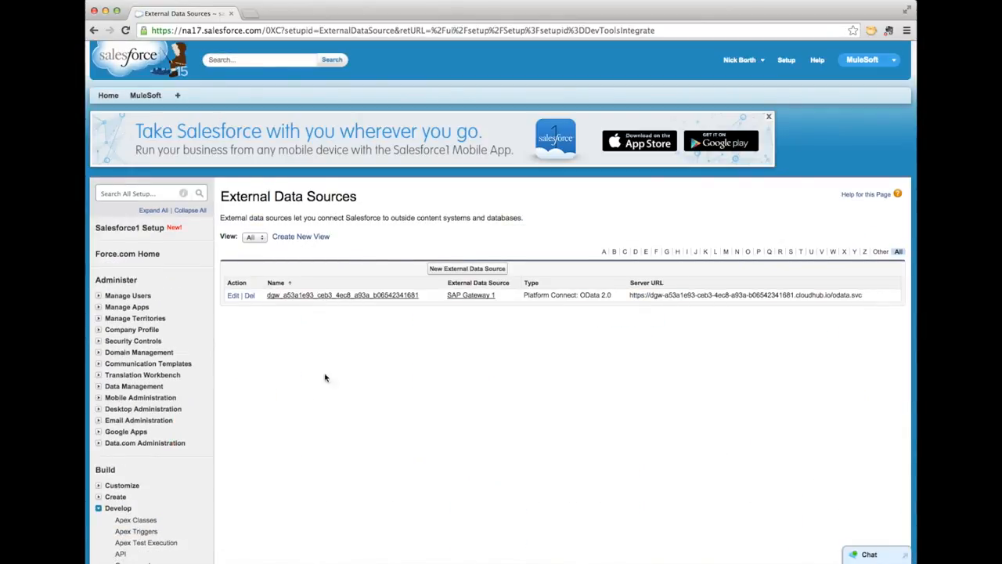
Validate SAP Gateway 1, sync its Sales Order Lines table, and open the External Objects list
click(352, 296)
scroll(351, 296, down, 1)
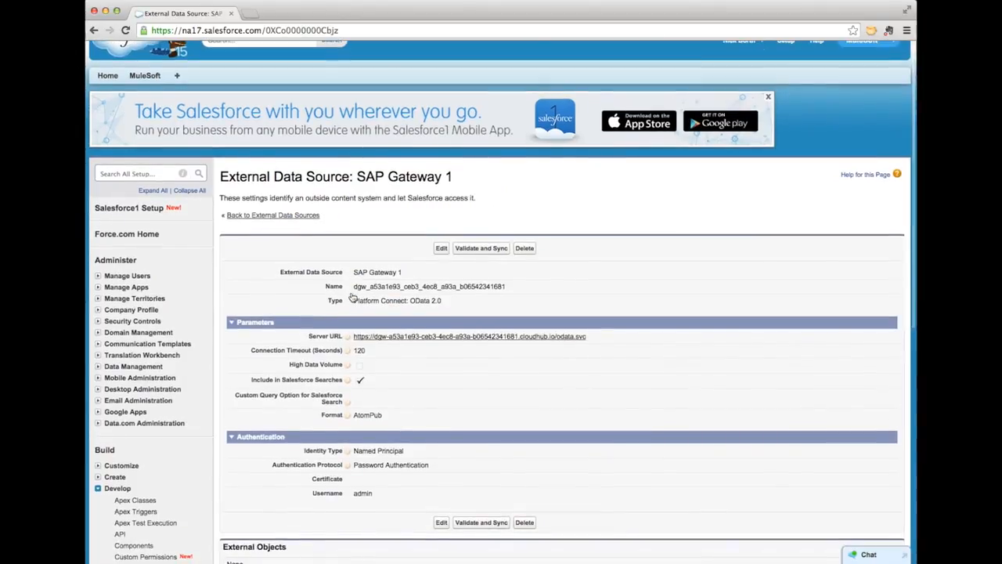
click(468, 522)
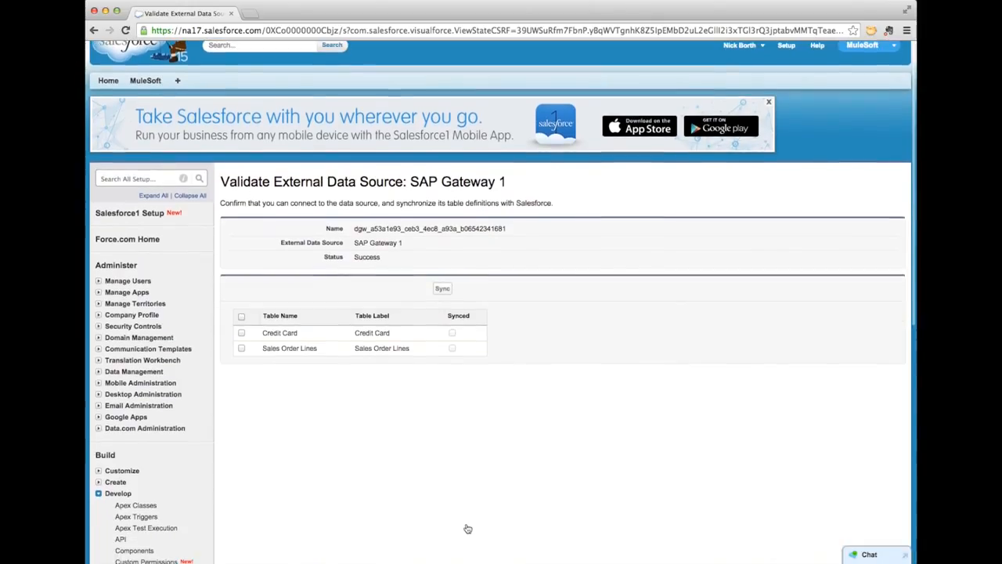
click(241, 347)
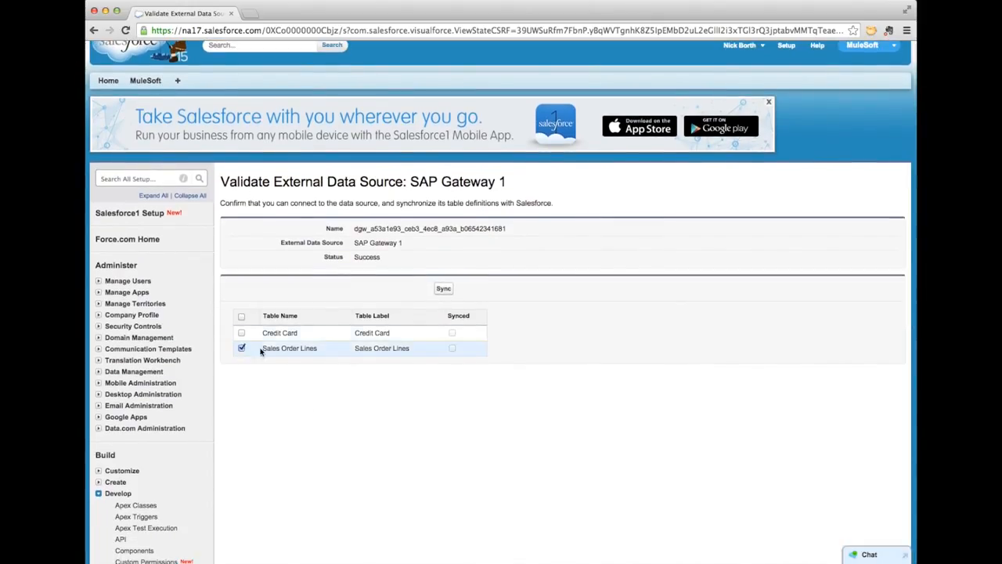
click(443, 289)
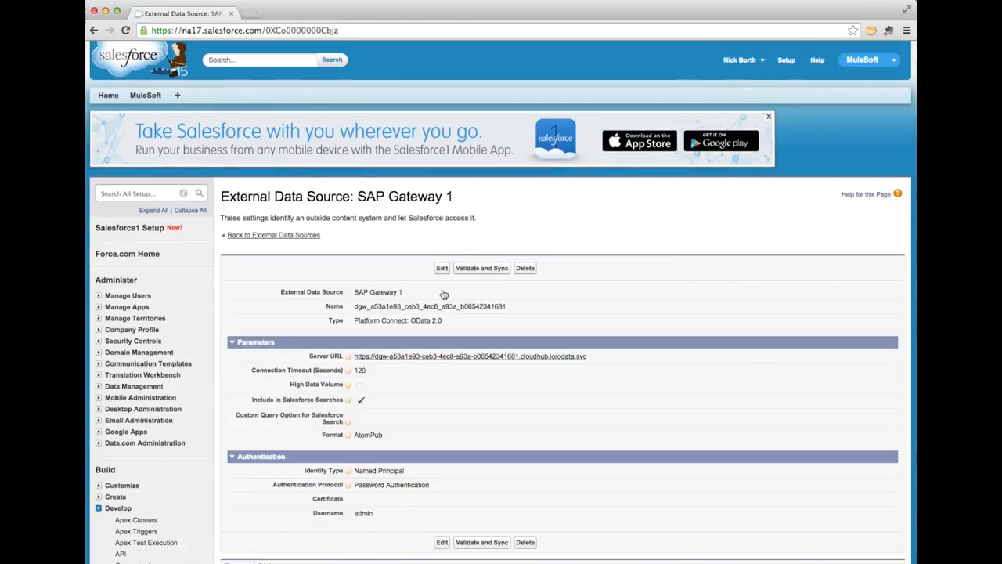
scroll(167, 484, down, 3)
scroll(167, 484, down, 3)
click(157, 351)
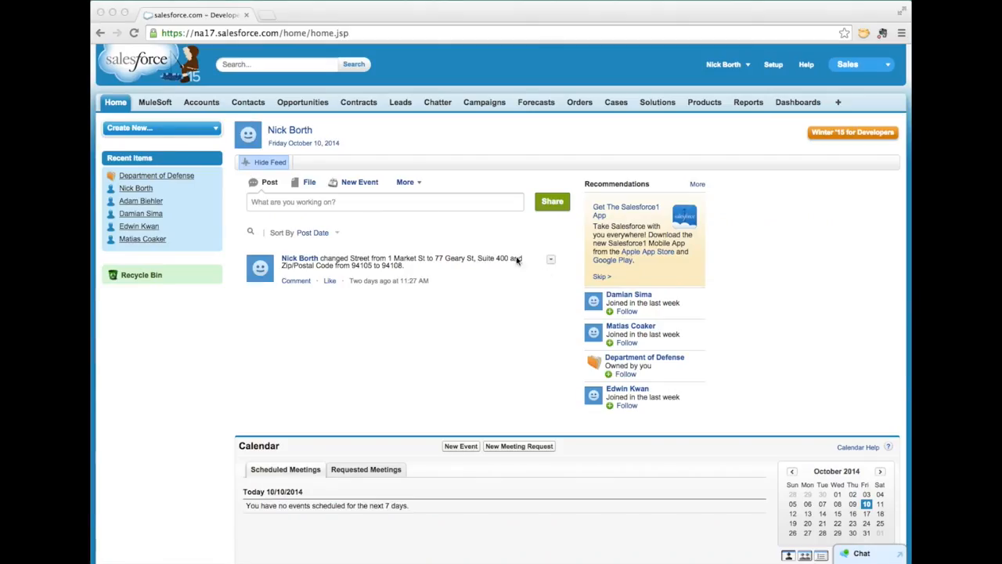
Search Accounts by account number, open Department of Defense, and view its SAP sales order
click(201, 105)
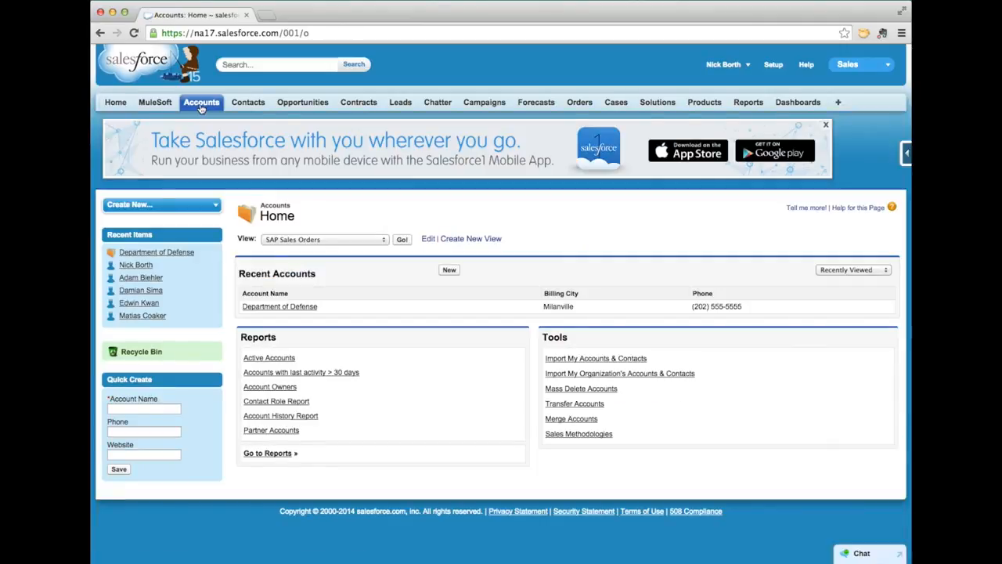
click(267, 67)
text(3250)
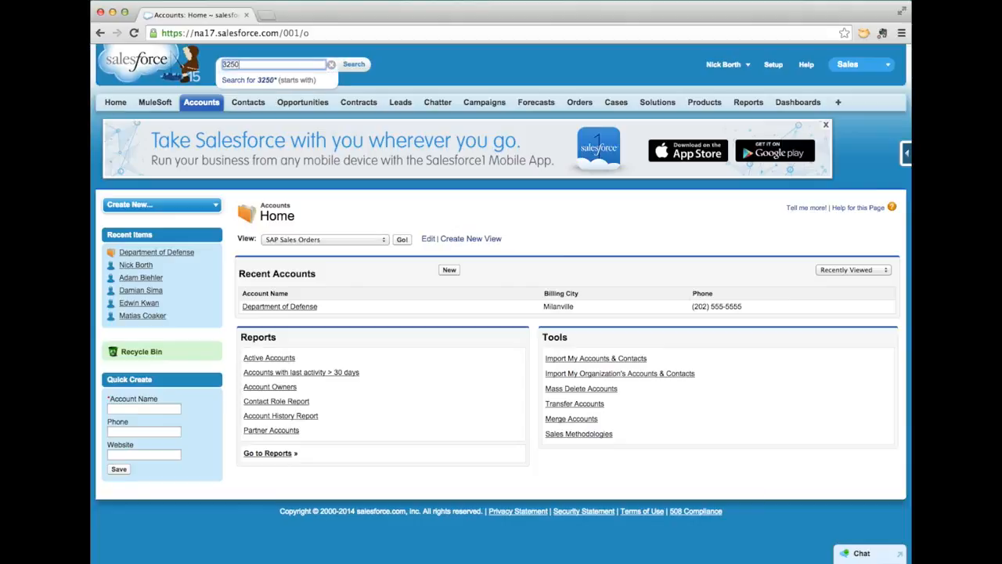
key(Return)
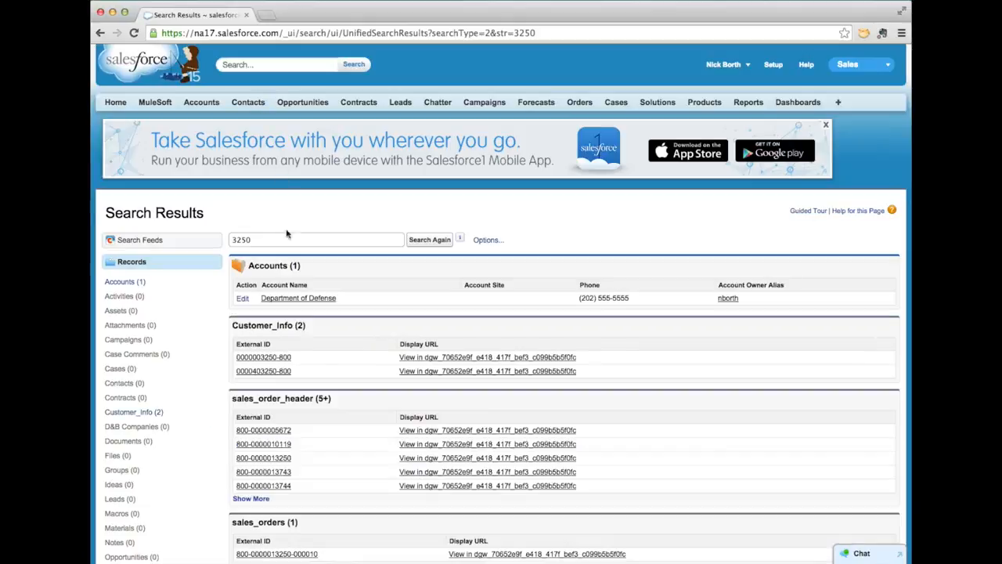
click(290, 299)
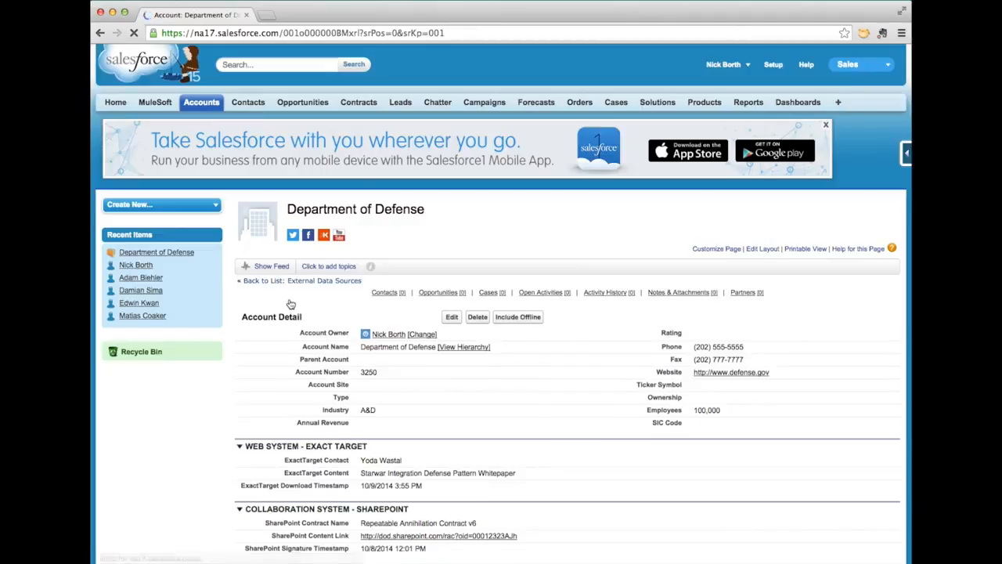
scroll(290, 303, down, 5)
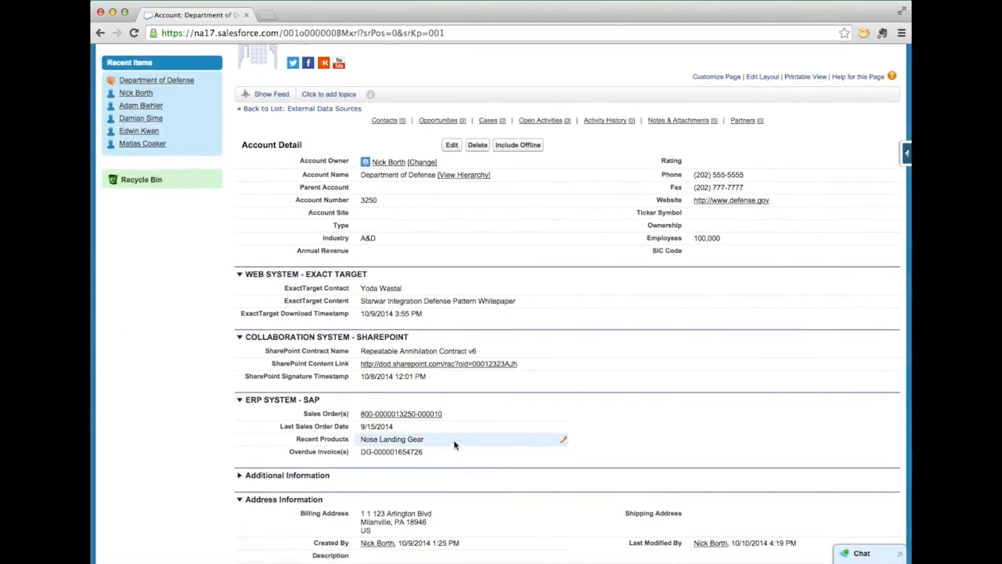
click(439, 416)
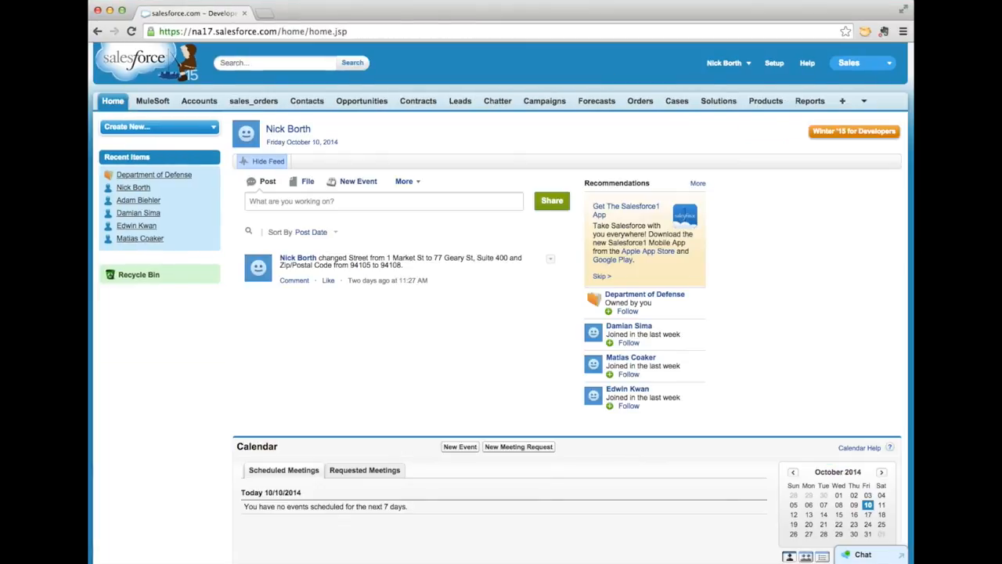
Show the Sales Orders All view of sales_orders records and sort it by Cost
click(259, 102)
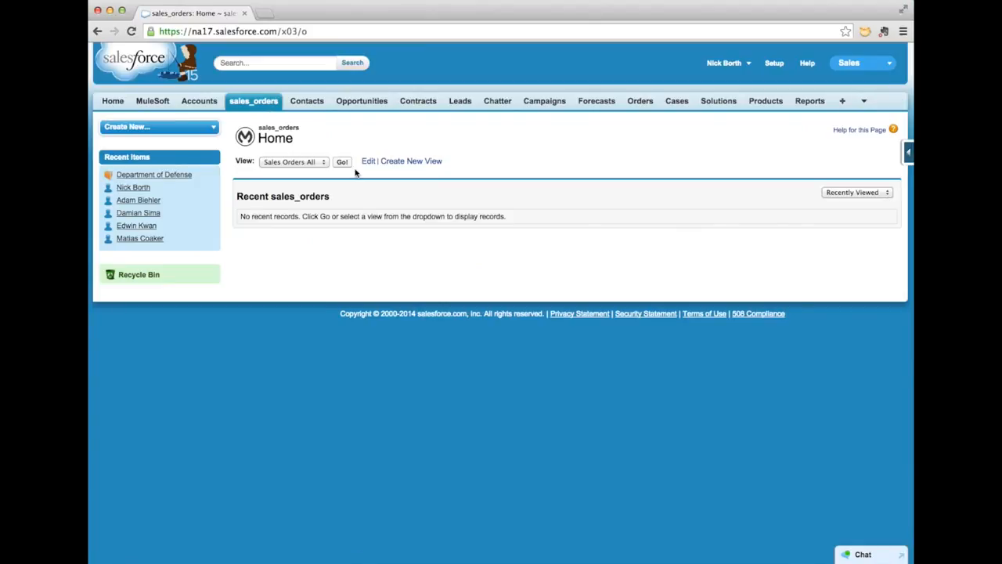
click(344, 164)
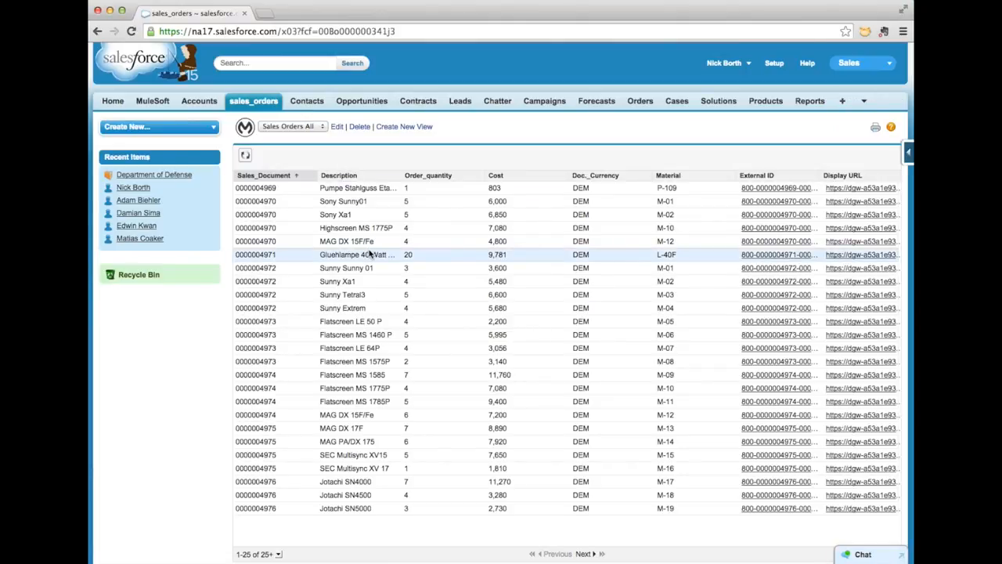
scroll(370, 254, down, 1)
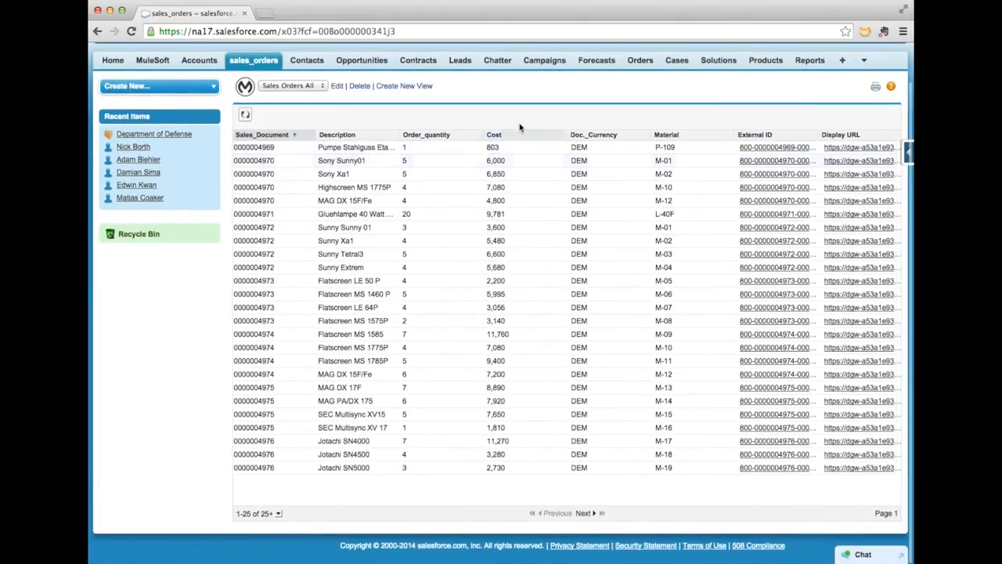
click(517, 135)
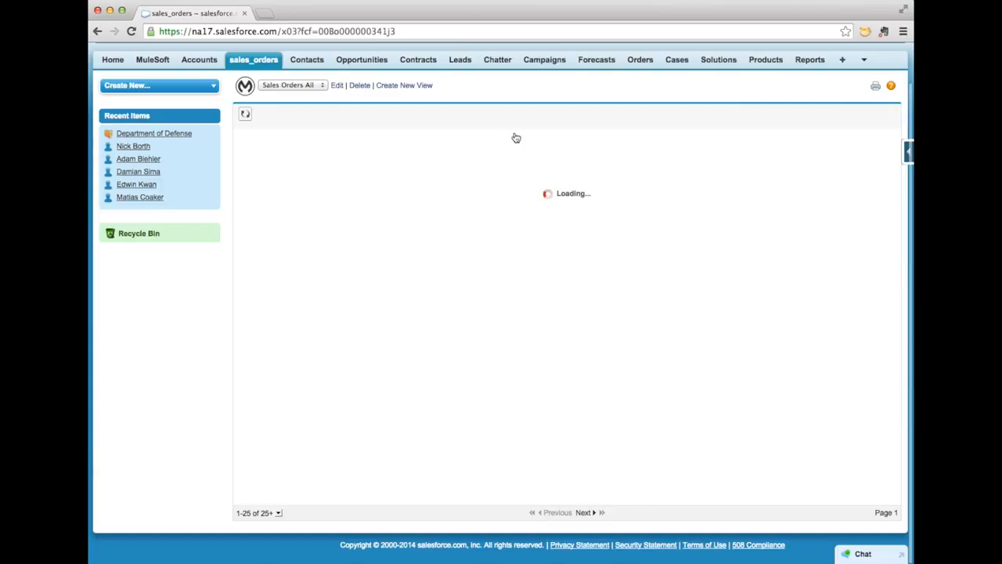